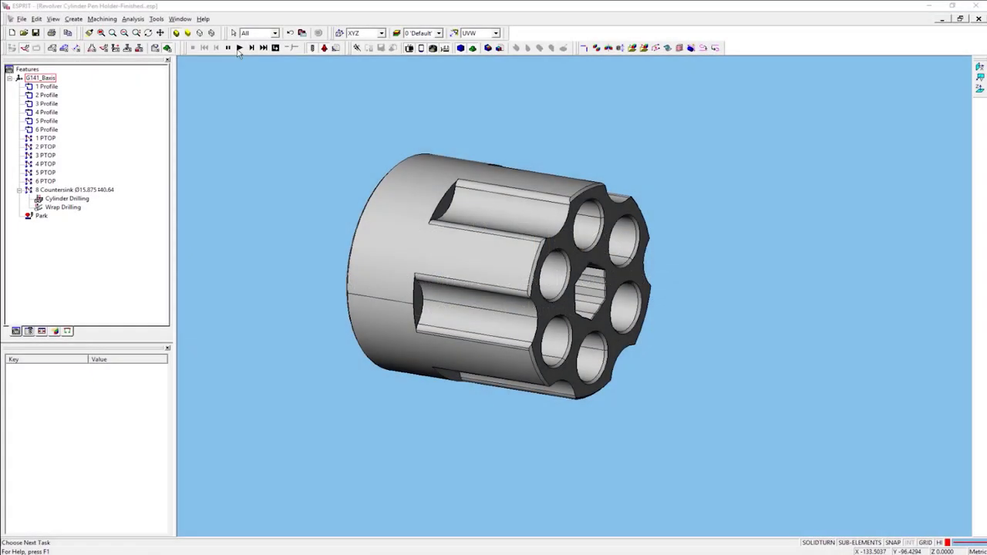
# - Run the machine simulation of the existing drilling operations, then close it
pyautogui.click(239, 48)
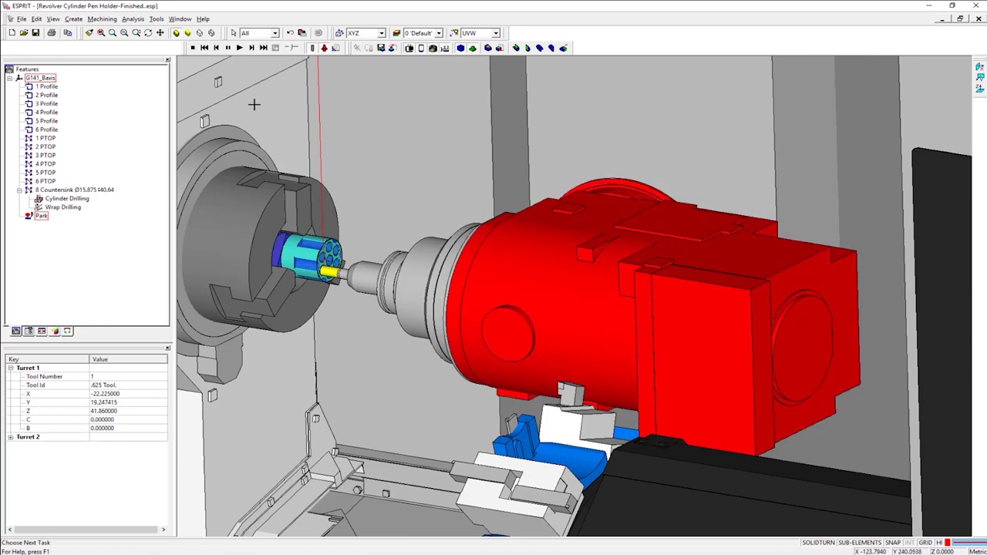
pyautogui.click(240, 47)
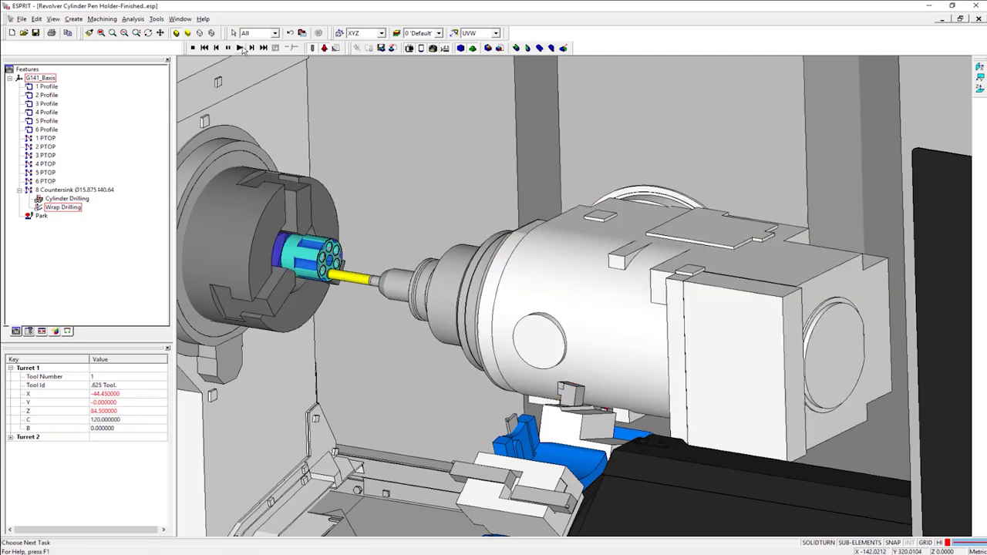
pyautogui.click(193, 48)
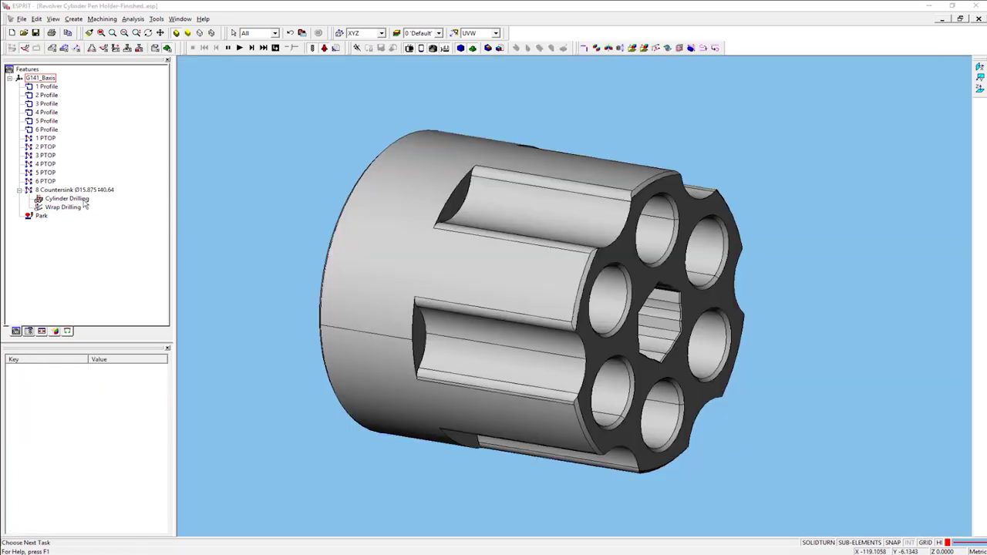
# - Delete the old Cylinder Drilling and Wrap Drilling operations
pyautogui.click(83, 199)
pyautogui.keyDown('shift'); pyautogui.click(84, 206); pyautogui.keyUp('shift')
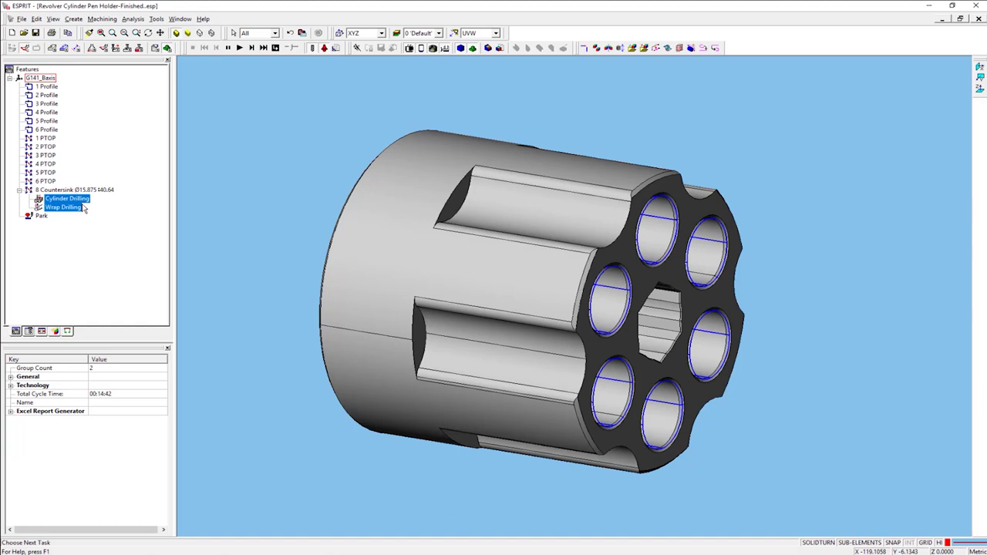
pyautogui.press('Delete')
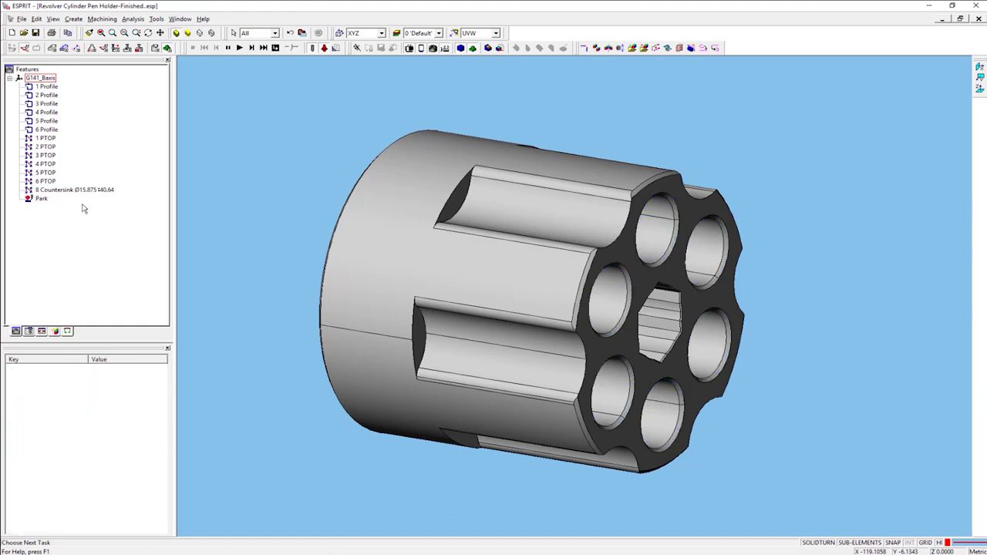
# - Apply the Drilling.prc process to the six PTOP hole features 1–6
pyautogui.click(49, 139)
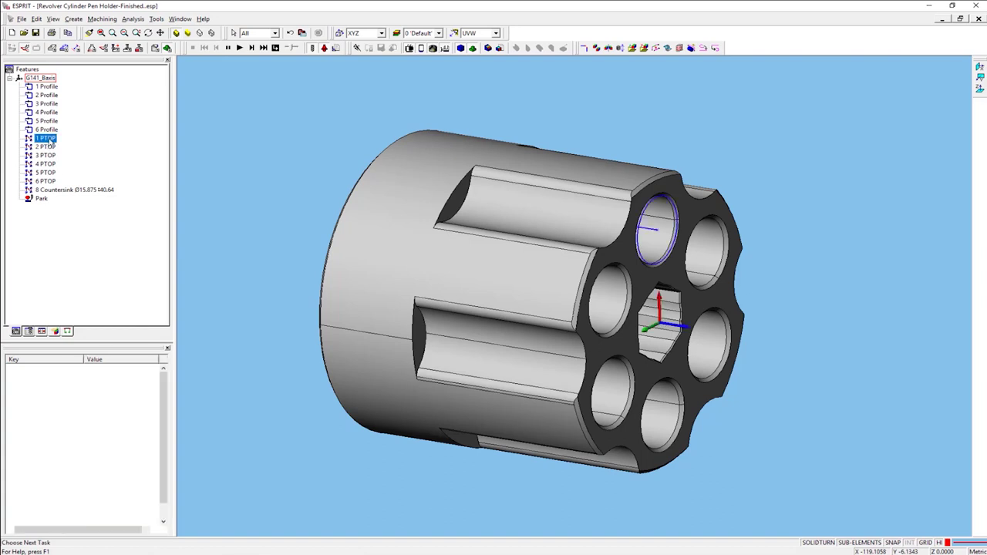
pyautogui.keyDown('shift'); pyautogui.click(51, 182); pyautogui.keyUp('shift')
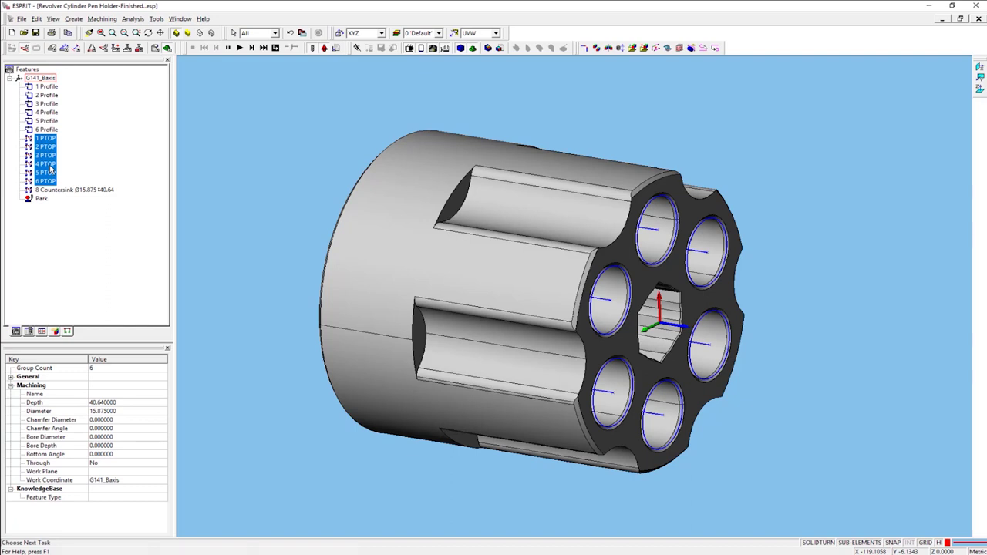
pyautogui.rightClick(54, 163)
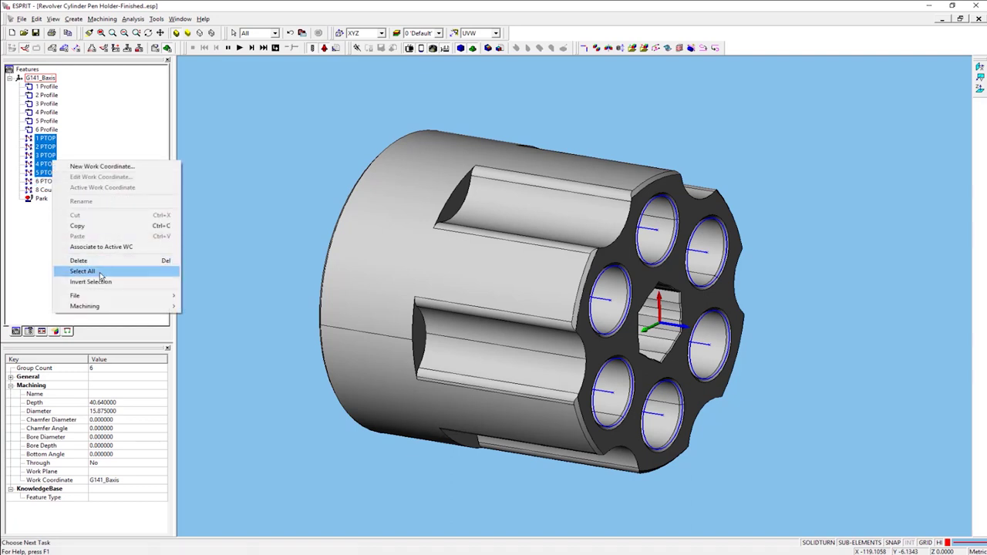
pyautogui.moveTo(168, 299)
pyautogui.click(216, 317)
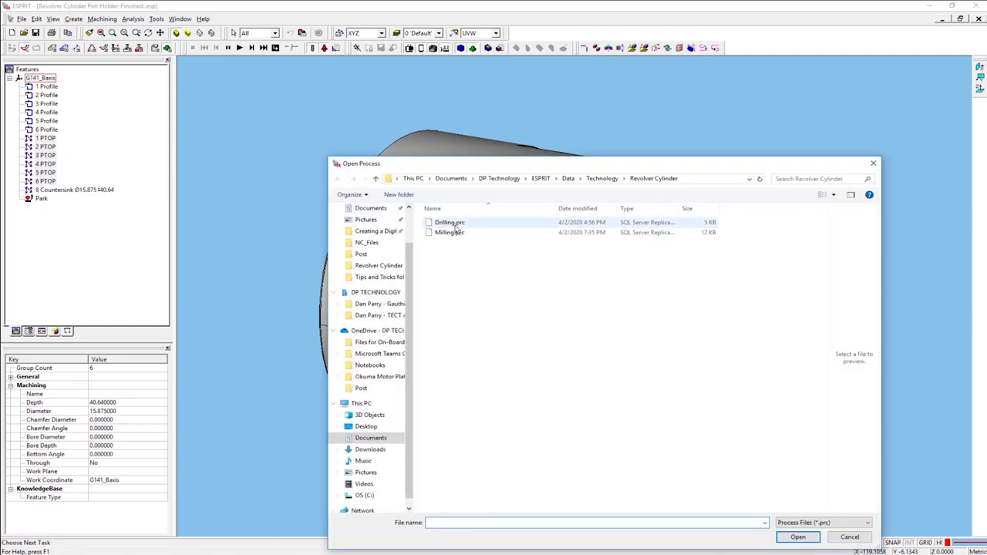
pyautogui.doubleClick(450, 222)
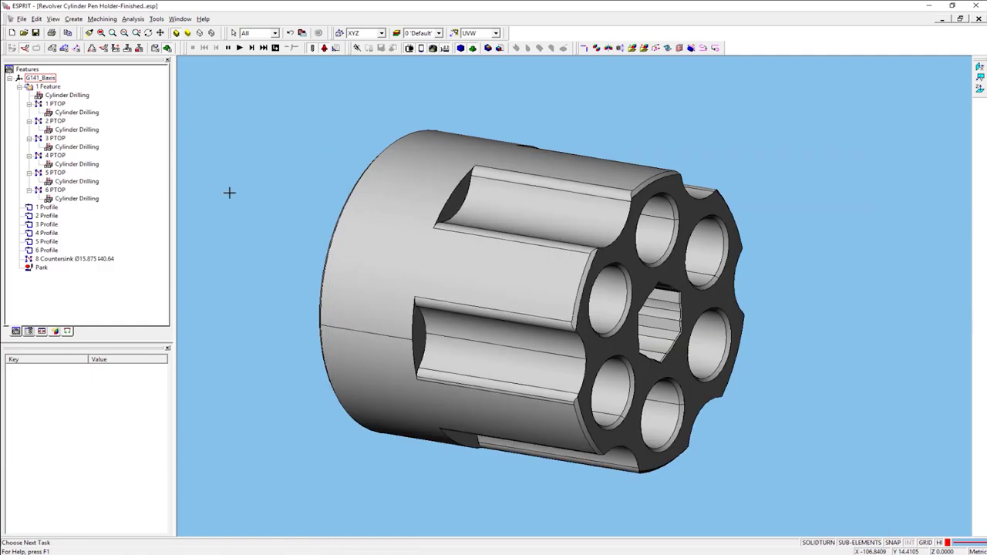
pyautogui.click(239, 48)
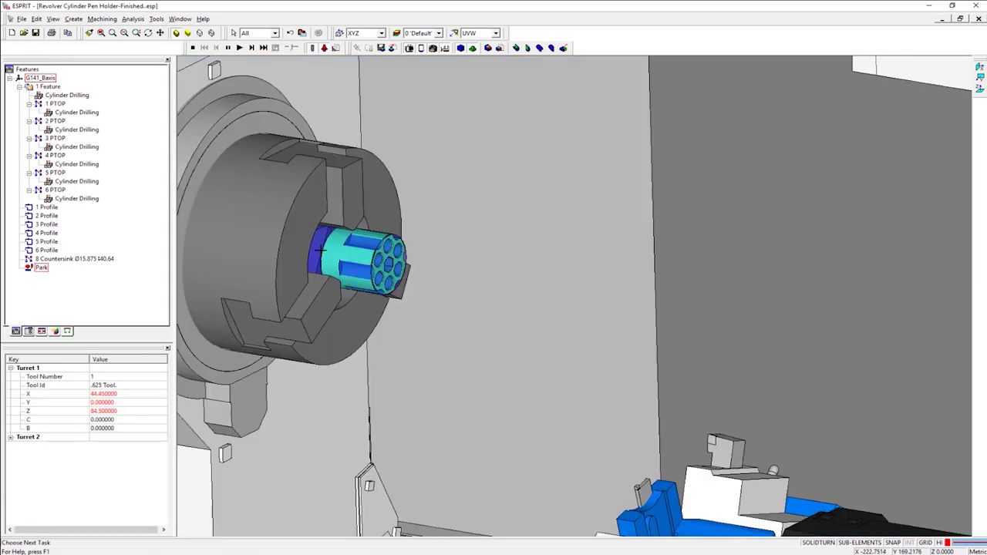
pyautogui.scroll(-2, 340, 267)
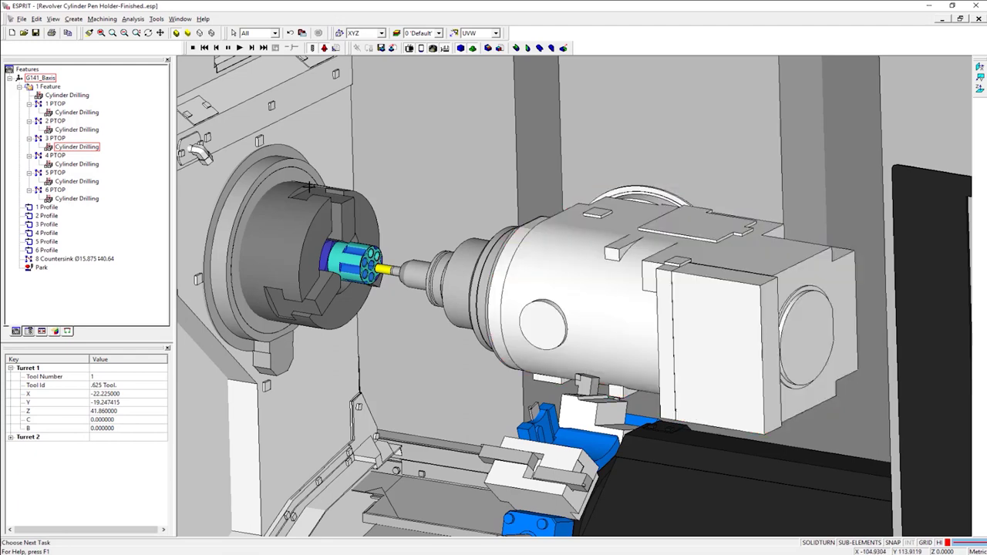
pyautogui.click(192, 48)
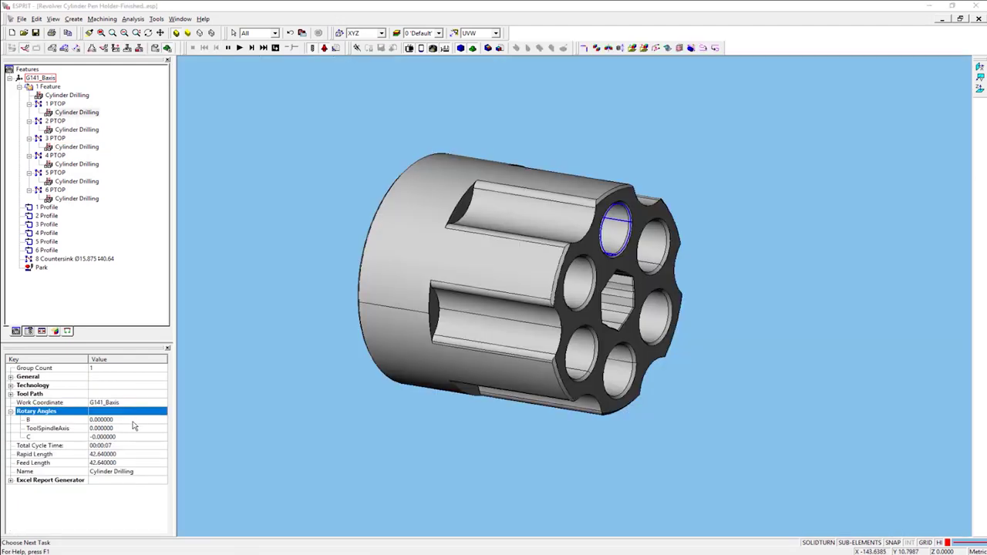
# - Show the Properties panel from the View menu
pyautogui.click(114, 466)
pyautogui.click(54, 18)
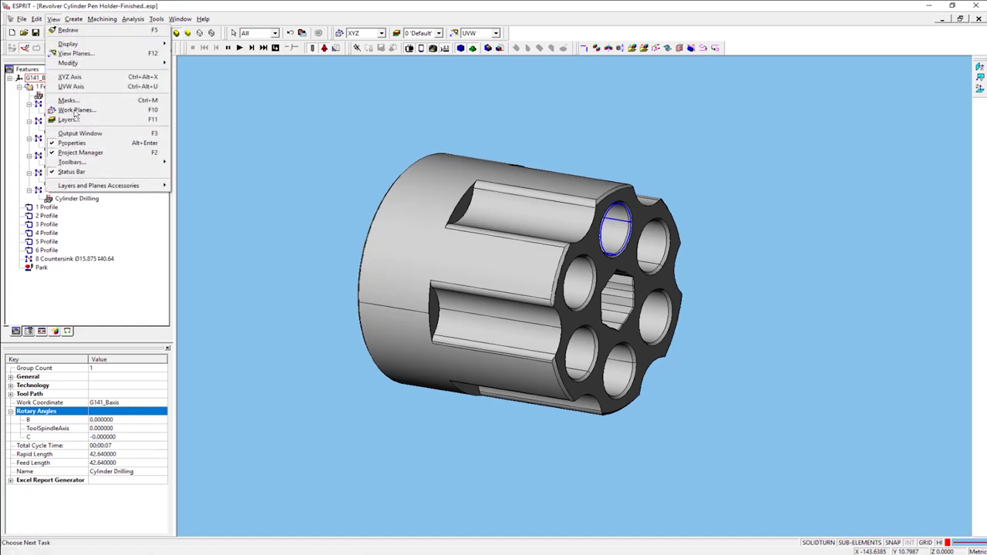
pyautogui.click(80, 143)
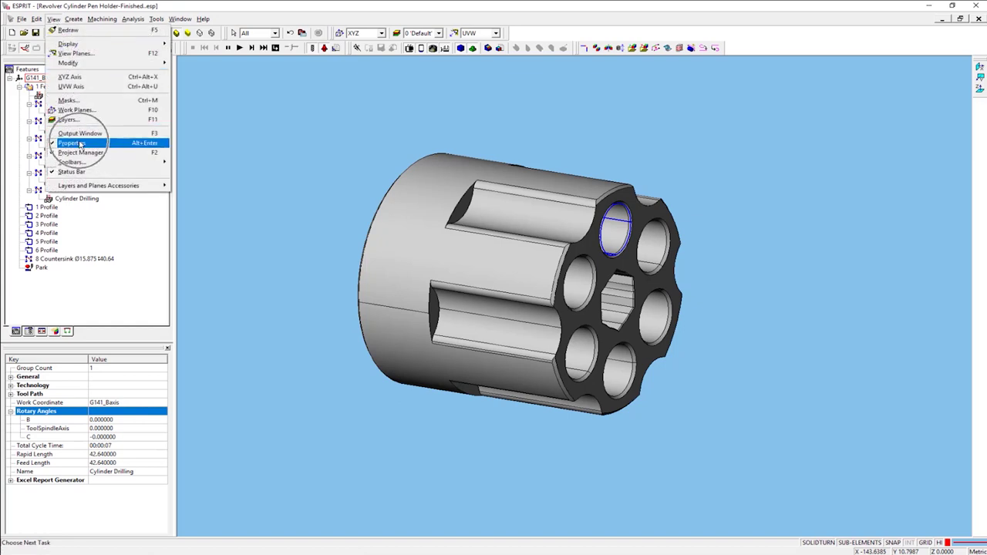
# - Set the first hole's Cylinder Drilling C rotary angle to -45, then edit the second hole's
pyautogui.click(114, 437)
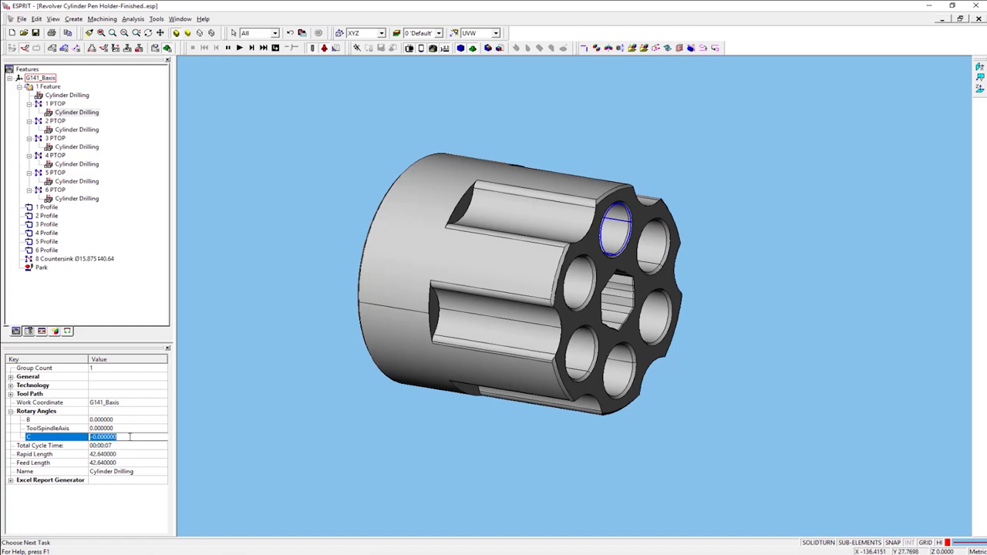
pyautogui.write('-45')
pyautogui.click(78, 129)
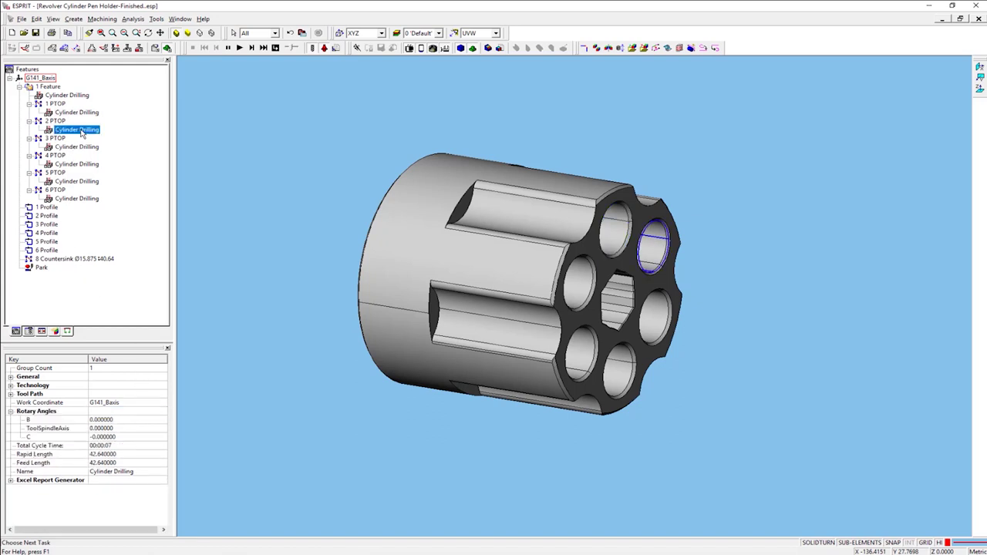
pyautogui.click(117, 437)
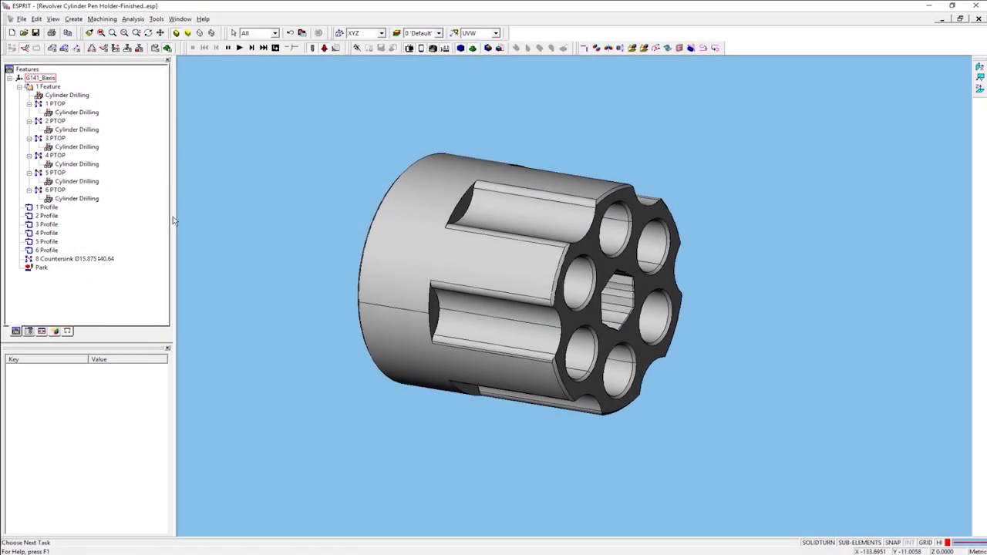
pyautogui.click(240, 48)
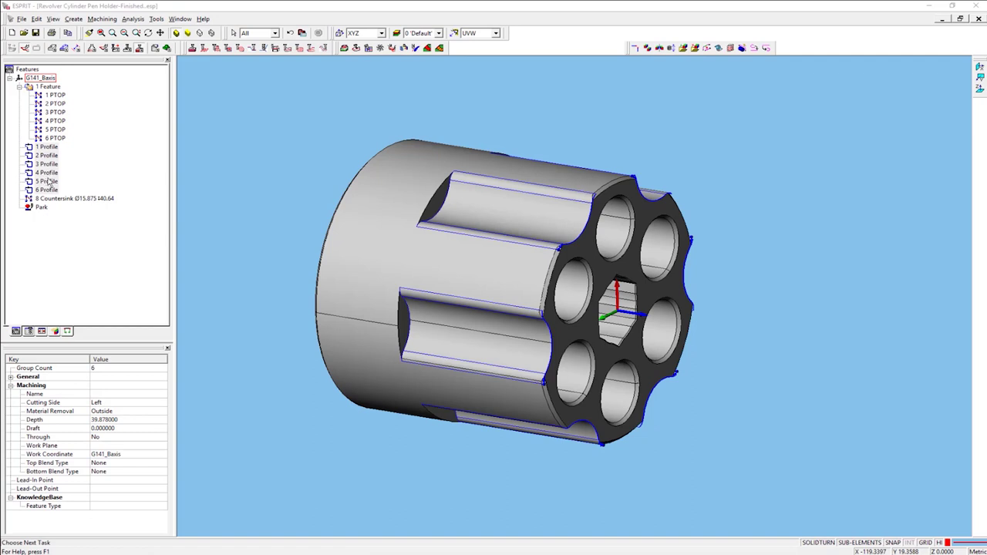
# - Apply the Milling.prc process to the six selected profile features
pyautogui.rightClick(48, 173)
pyautogui.moveTo(103, 310)
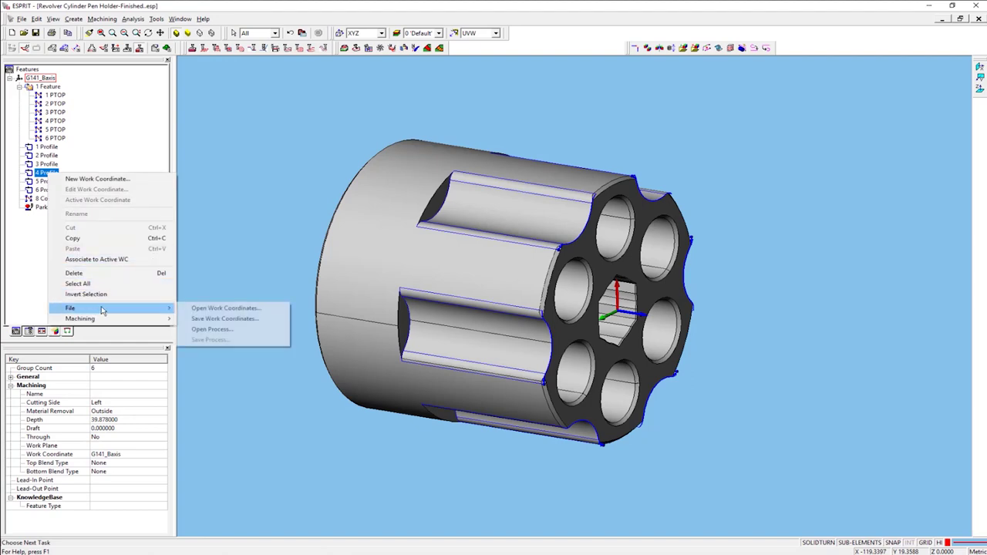
pyautogui.click(202, 329)
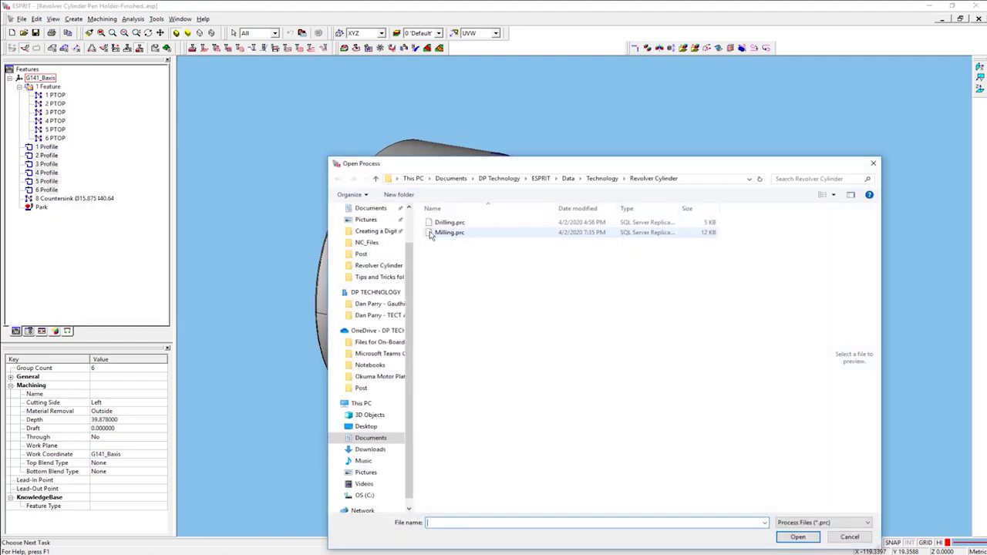
pyautogui.doubleClick(446, 232)
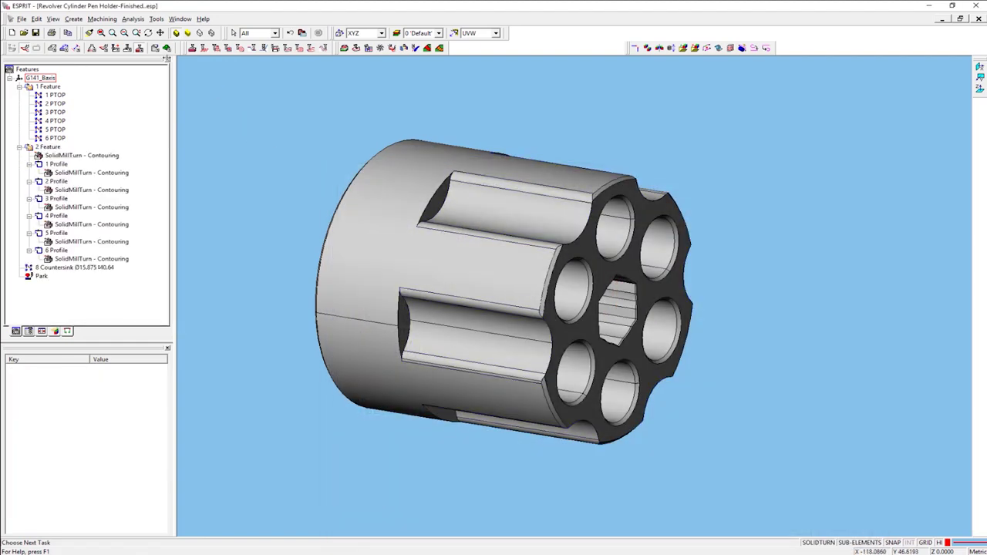
# - Simulate the new contouring operations on the machine, then stop the simulation
pyautogui.click(167, 48)
pyautogui.click(239, 47)
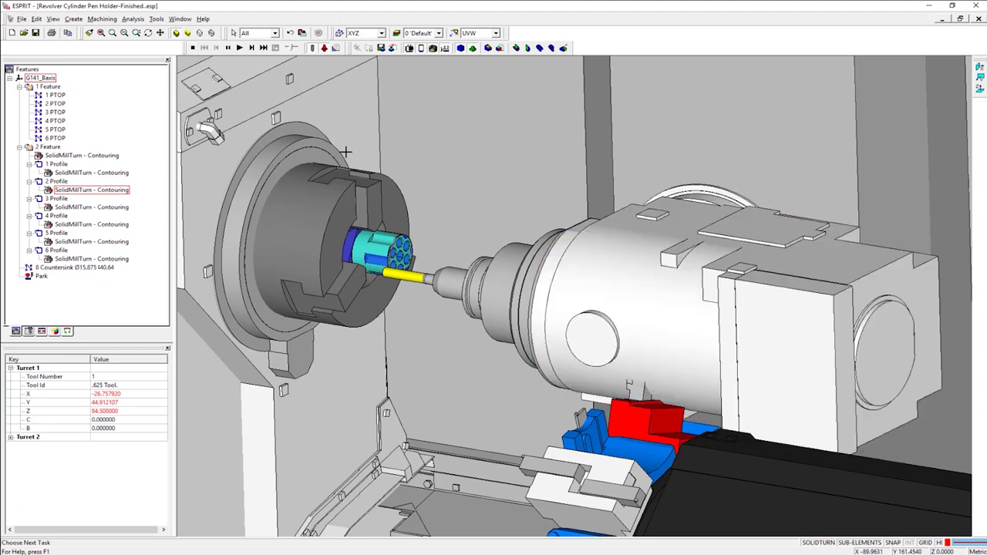
pyautogui.click(193, 48)
pyautogui.click(94, 173)
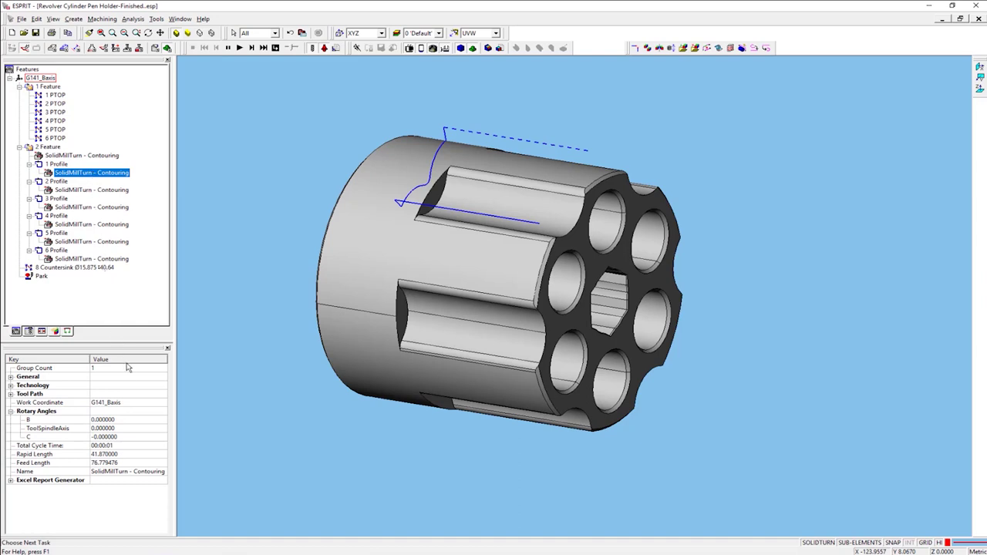
# - Set the contouring C rotary angles to -45 for profile 1 and -105 for profile 2
pyautogui.click(133, 437)
pyautogui.write('-45')
pyautogui.click(124, 190)
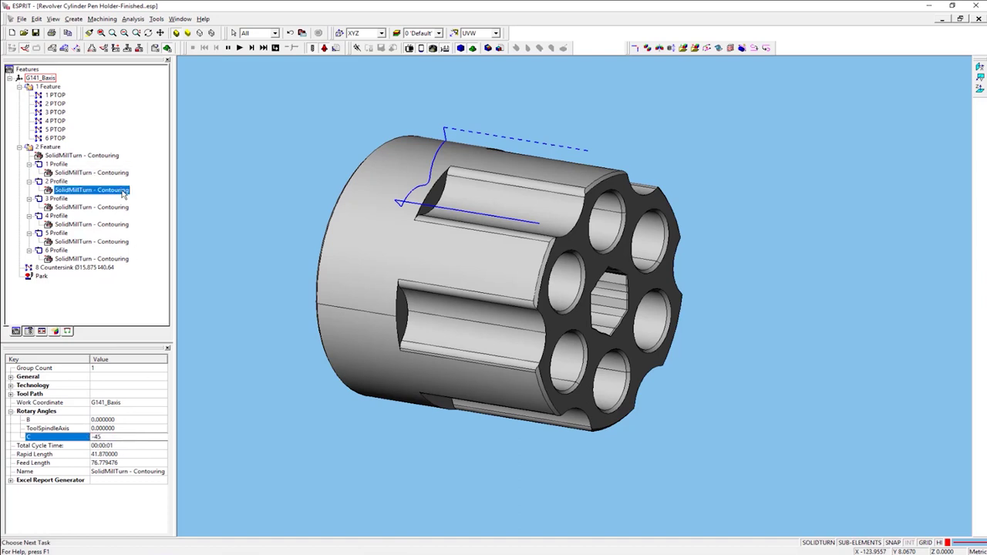
pyautogui.click(128, 438)
pyautogui.write('-')
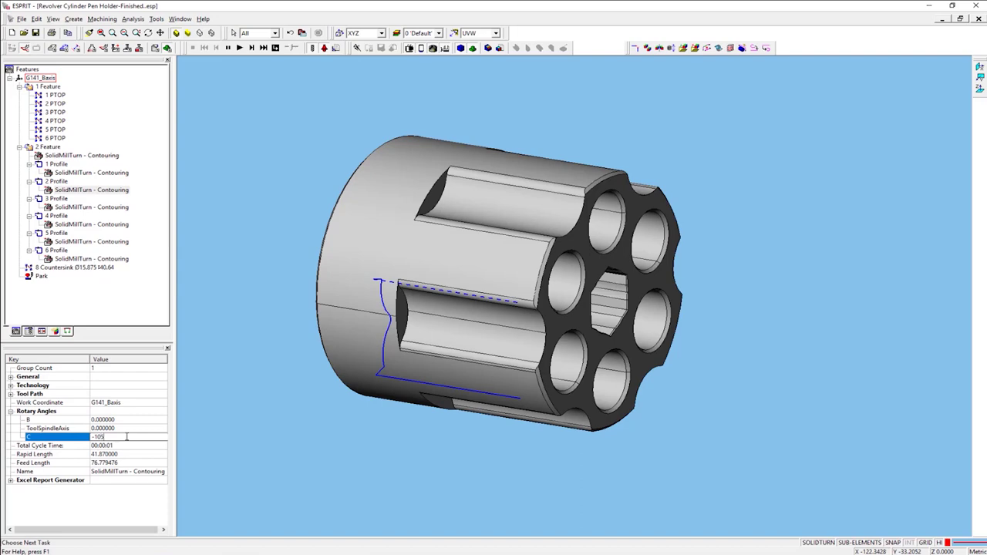
pyautogui.click(116, 207)
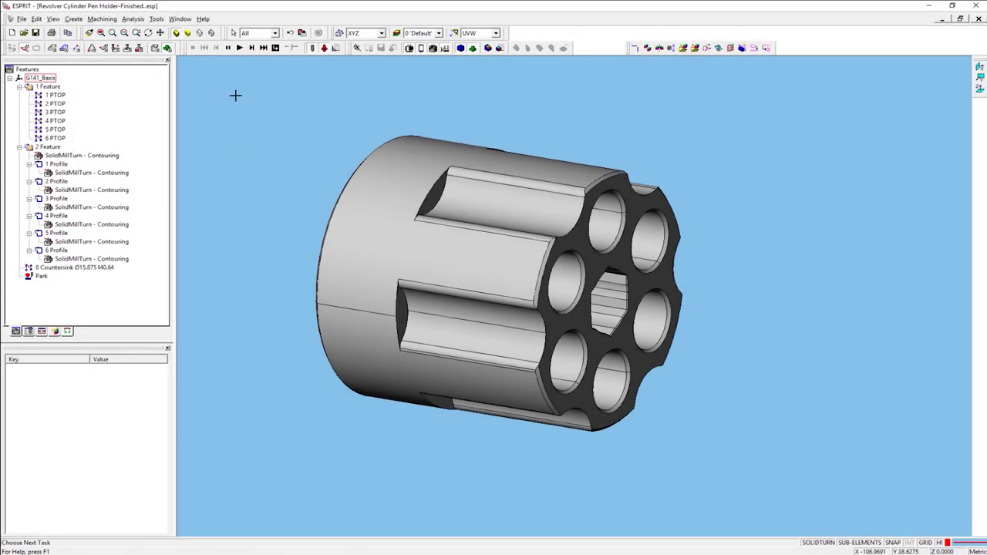
# - Play the full drilling and contouring program in machine simulation
pyautogui.click(239, 48)
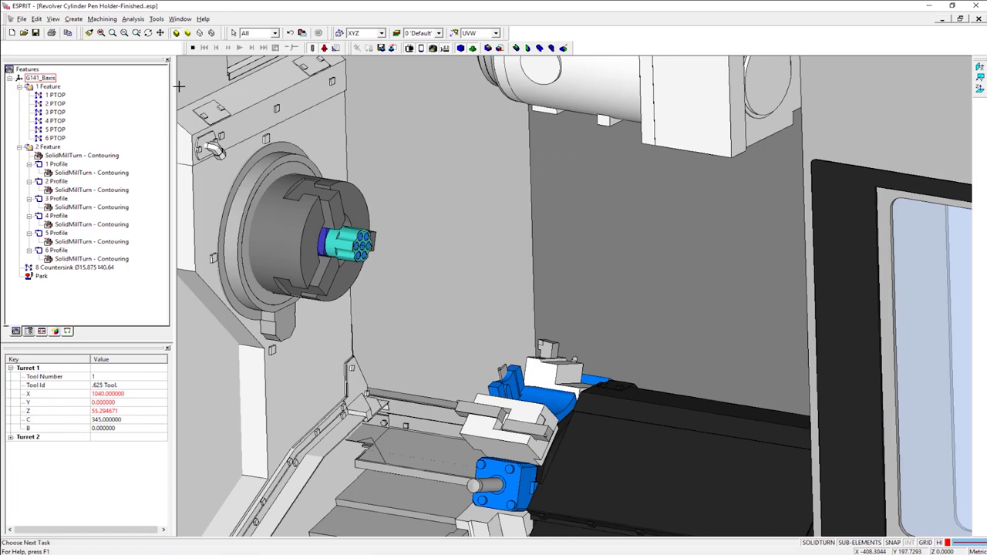
# - Exit the machine simulation to show the finished revolver cylinder
pyautogui.click(193, 49)
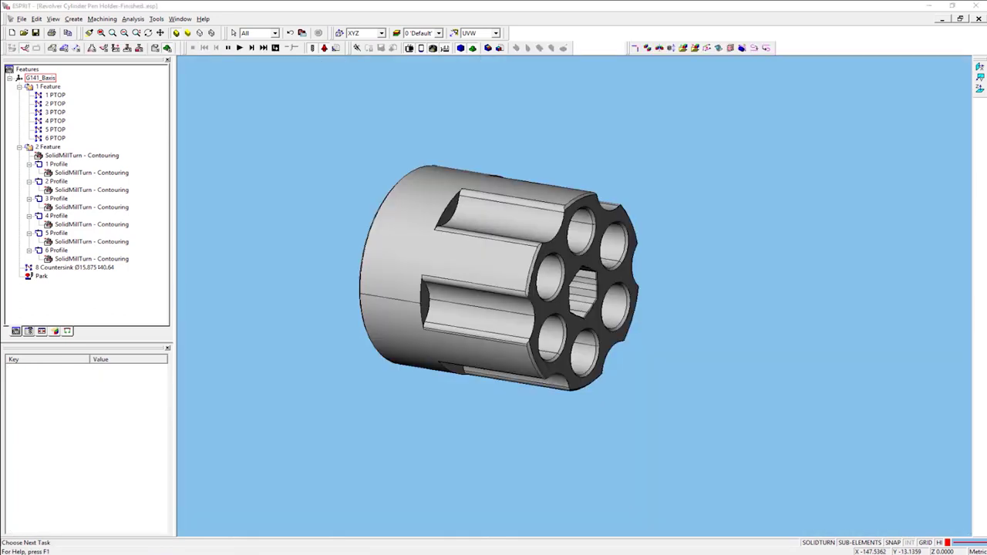